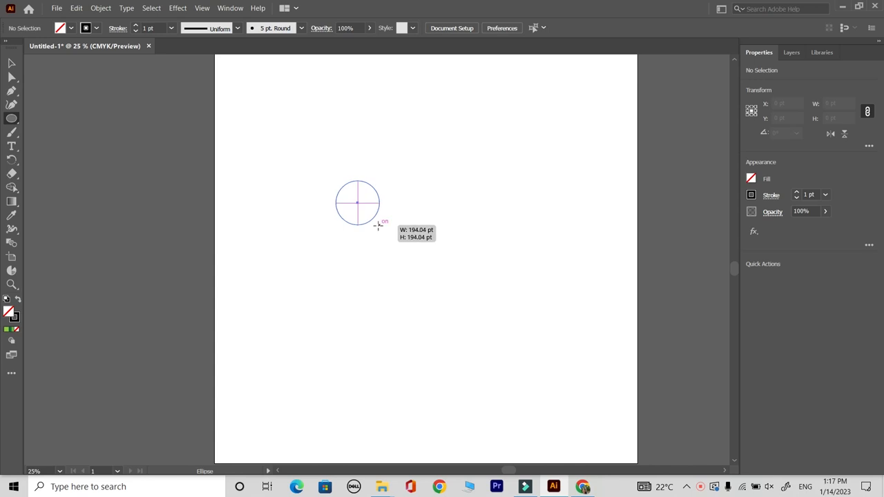
# Step: Give the circle a solid black fill without a stroke and duplicate it horizontally so the two circles overlap
pyautogui.click(12, 63)
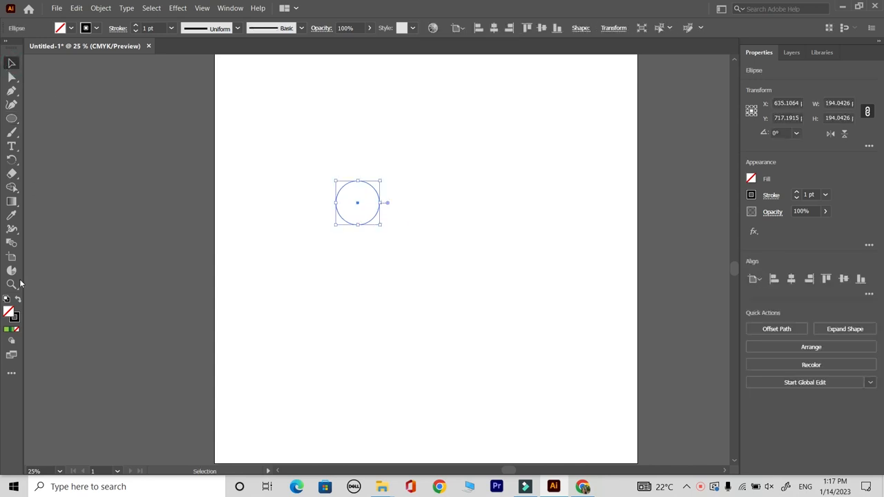
pyautogui.click(18, 300)
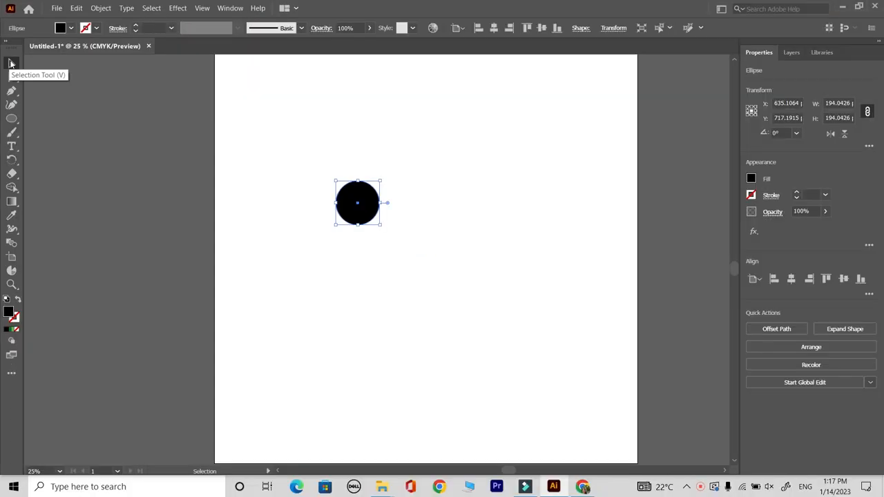
pyautogui.moveTo(362, 203); pyautogui.dragTo(386, 207)
pyautogui.click(322, 261)
# Step: Intersect the two overlapping circles with Pathfinder to leave a single petal shape
pyautogui.moveTo(316, 161); pyautogui.dragTo(431, 236)
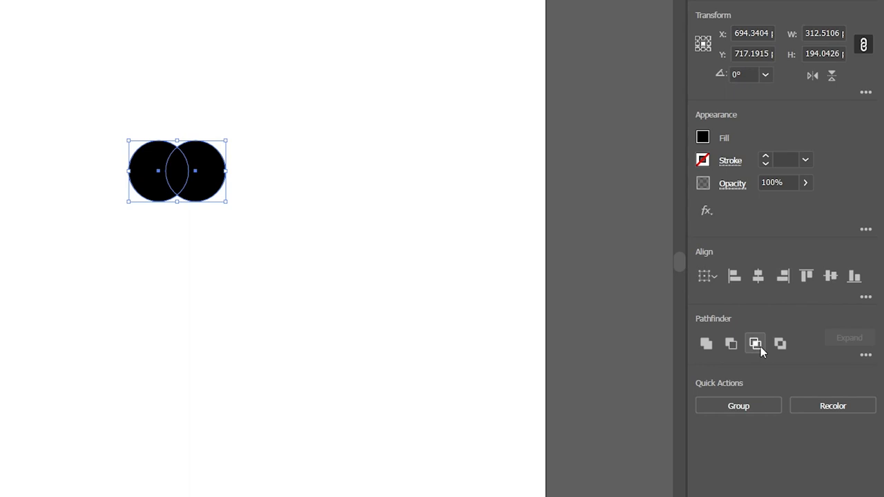
pyautogui.click(755, 343)
pyautogui.click(221, 384)
# Step: Create a copy of the petal rotated 45° around a point just below its lower tip
pyautogui.click(375, 209)
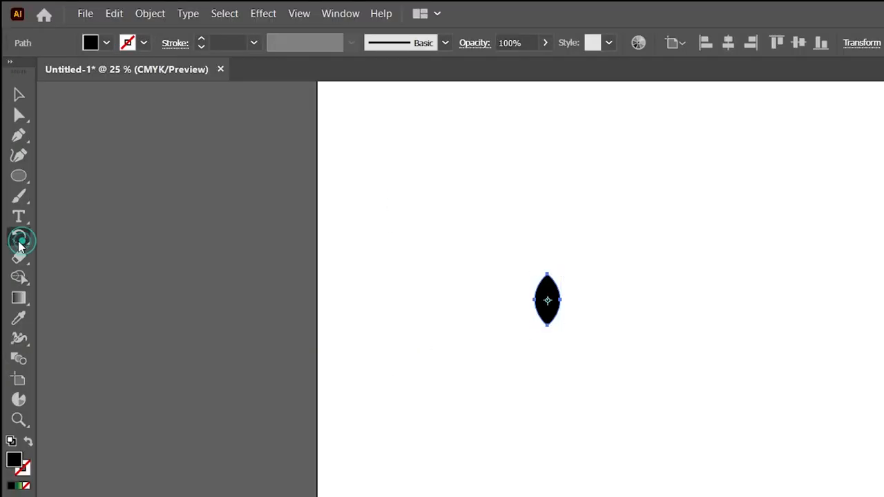
pyautogui.moveTo(11, 159); pyautogui.dragTo(64, 166)
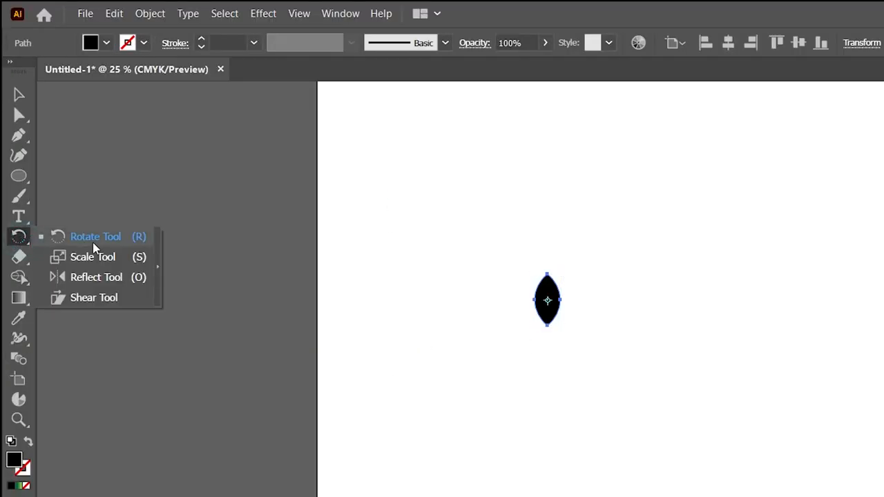
pyautogui.click(97, 237)
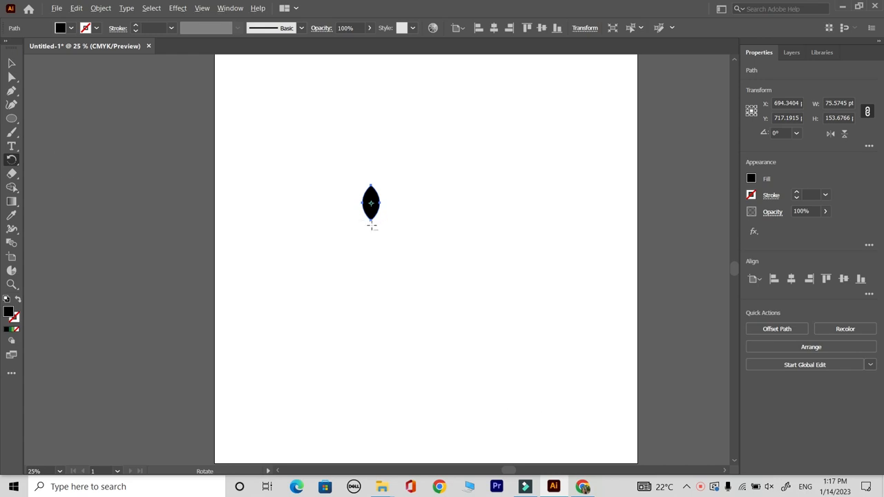
pyautogui.keyDown('alt'); pyautogui.click(371, 225); pyautogui.keyUp('alt')
pyautogui.click(644, 292)
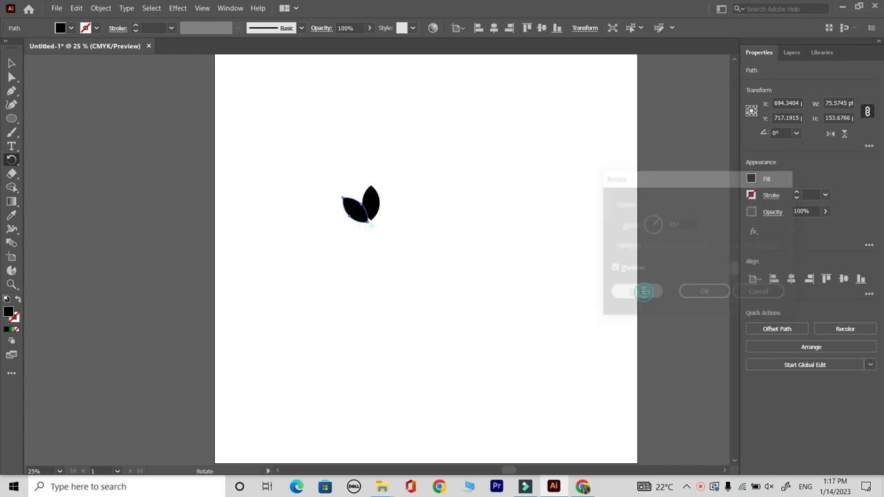
# Step: Repeat the rotated copy six more times to complete an eight-petal flower
pyautogui.hotkey('ctrl', 'd')
pyautogui.hotkey('ctrl', 'd')
pyautogui.hotkey('ctrl', 'd')
pyautogui.hotkey('ctrl', 'd')
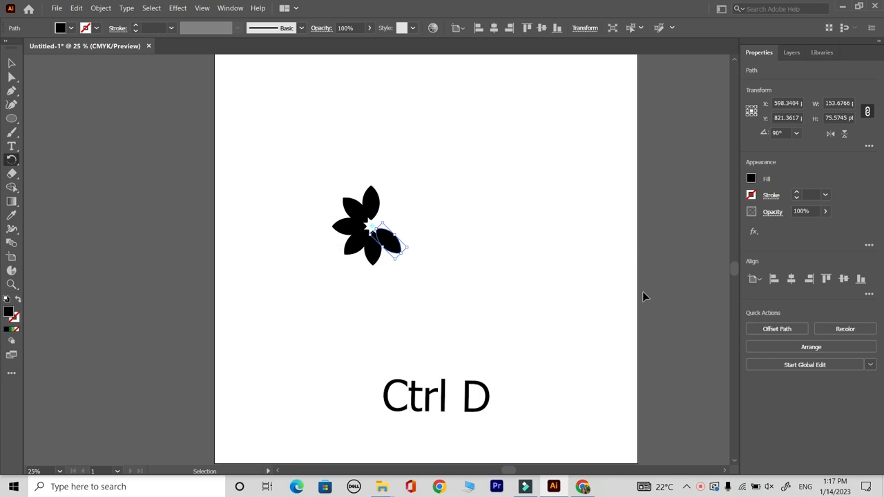
pyautogui.hotkey('ctrl', 'd')
pyautogui.hotkey('ctrl', 'd')
pyautogui.click(12, 62)
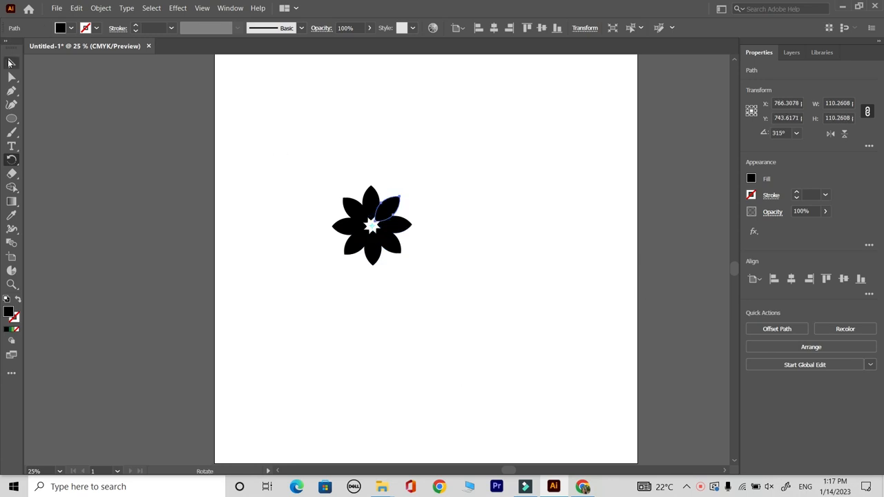
# Step: Select all the petals of the flower and group them
pyautogui.click(262, 194)
pyautogui.moveTo(321, 160); pyautogui.dragTo(493, 316)
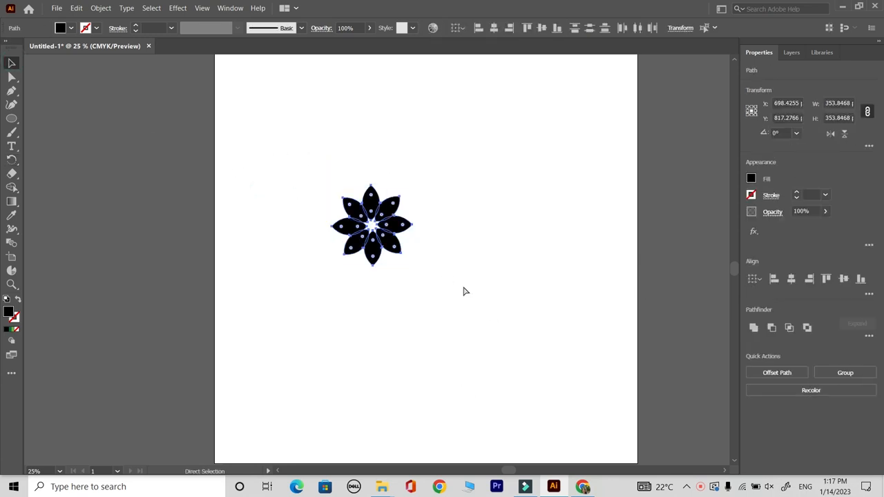
pyautogui.click(831, 373)
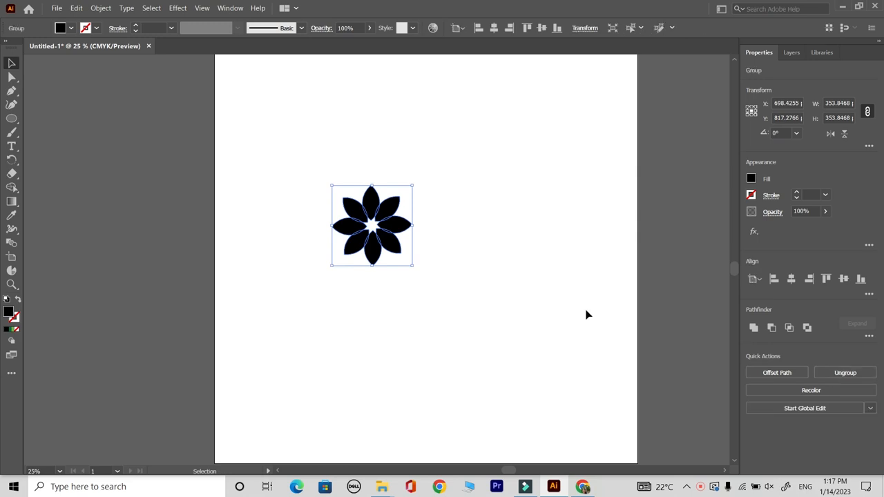
# Step: Scale the flower group down to about 129 pt wide and place it near the artboard's lower-left corner
pyautogui.moveTo(411, 187); pyautogui.dragTo(317, 414)
pyautogui.moveTo(427, 400); pyautogui.dragTo(476, 268)
pyautogui.moveTo(377, 258); pyautogui.dragTo(322, 304)
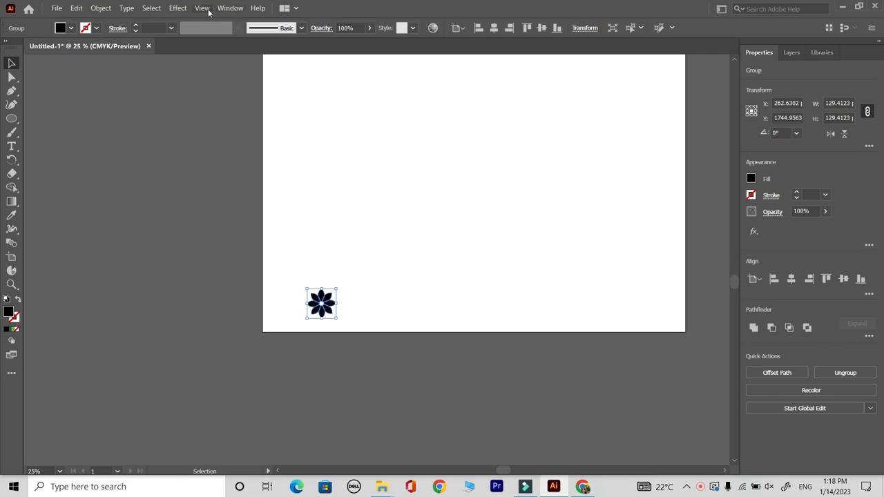
# Step: Start a Transform effect on the flower and lower its vertical move value until it is offset upward by about one flower height
pyautogui.click(293, 16)
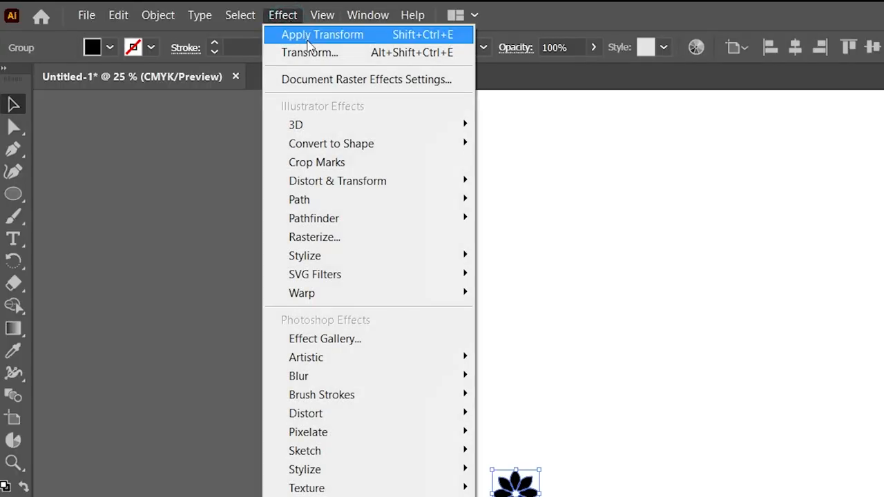
pyautogui.moveTo(323, 183)
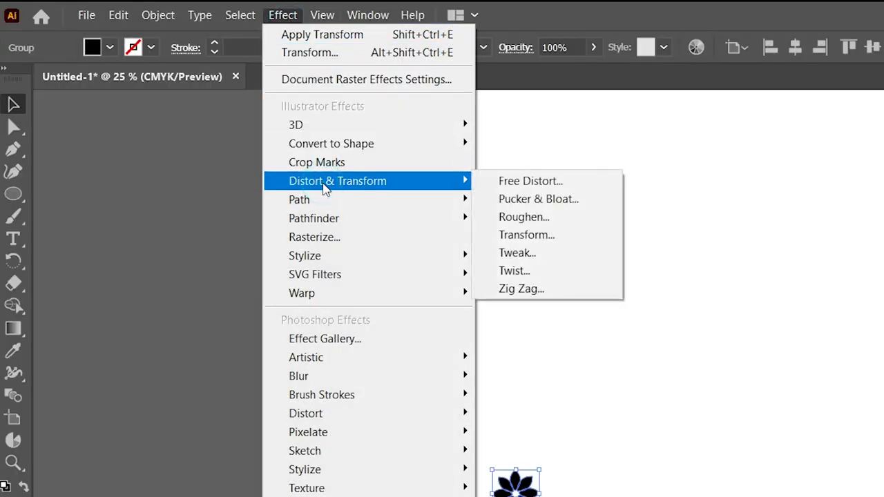
pyautogui.click(539, 239)
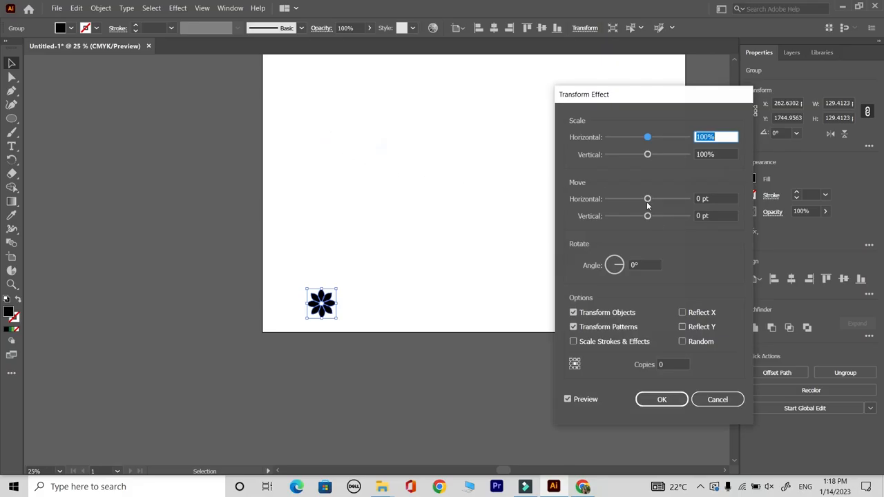
pyautogui.click(715, 215)
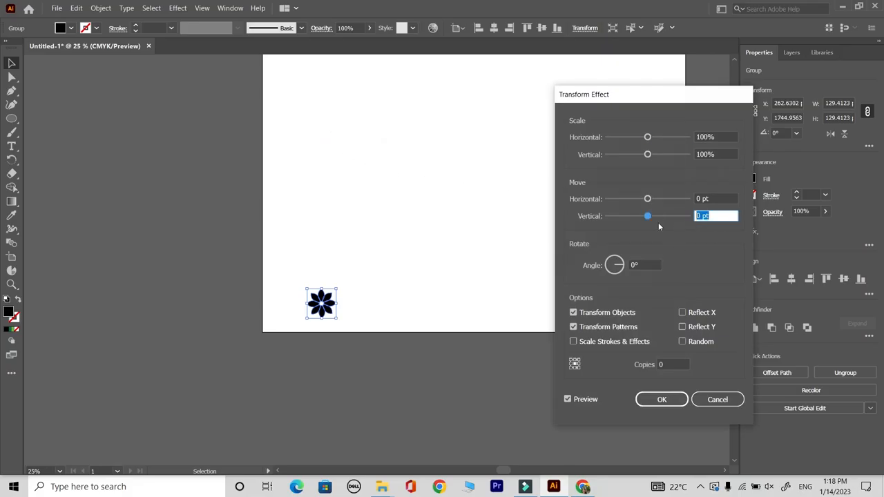
pyautogui.press('Down')
pyautogui.press('Down')
pyautogui.press('Down')
pyautogui.press('Down')
pyautogui.press('Down')
pyautogui.press('Down')
pyautogui.press('Down')
pyautogui.press('Down')
pyautogui.press('Down')
pyautogui.press('Down')
pyautogui.press('Down')
pyautogui.press('Down')
pyautogui.press('Down')
pyautogui.press('Down')
pyautogui.press('Down')
pyautogui.press('Down')
pyautogui.press('Down')
pyautogui.press('Down')
pyautogui.press('Down')
pyautogui.press('Down')
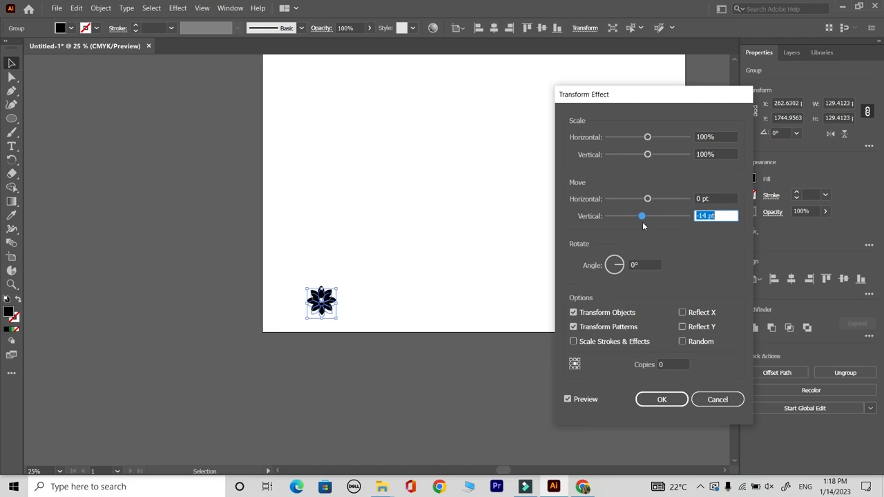
pyautogui.press('Down')
pyautogui.press('Down')
pyautogui.press('Down')
pyautogui.press('Down')
pyautogui.press('Down')
pyautogui.press('Down')
pyautogui.press('Down')
pyautogui.press('Down')
pyautogui.press('Down')
pyautogui.press('Down')
pyautogui.press('Down')
pyautogui.press('Down')
pyautogui.press('Down')
pyautogui.press('Down')
pyautogui.press('Down')
pyautogui.press('Down')
pyautogui.press('Down')
pyautogui.press('Down')
pyautogui.press('Down')
pyautogui.press('Down')
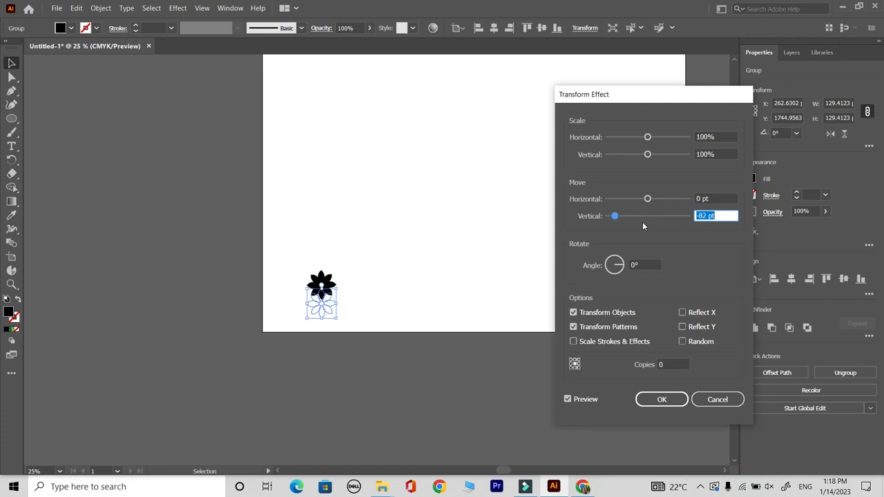
pyautogui.press('Down')
pyautogui.press('Down')
pyautogui.press('Down')
pyautogui.press('Down')
pyautogui.press('Down')
pyautogui.press('Down')
pyautogui.press('Down')
pyautogui.press('Down')
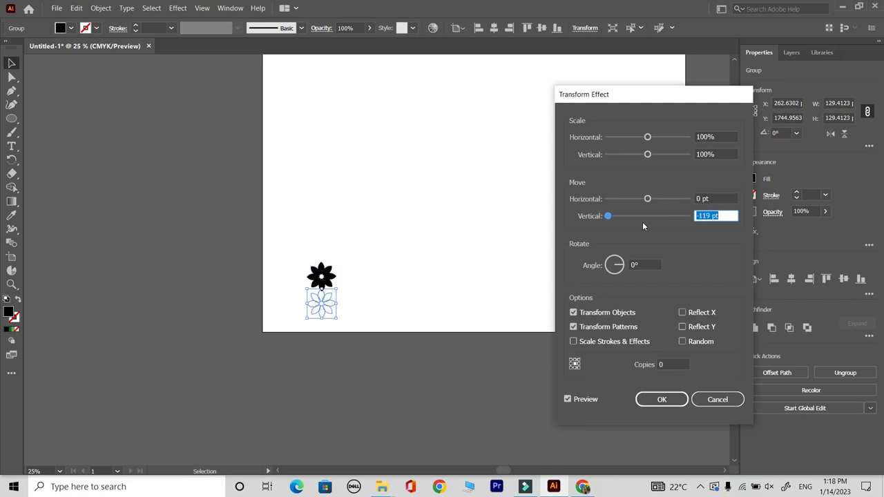
pyautogui.press('Down')
pyautogui.press('Down')
# Step: Set the Transform effect to 10 copies and apply it to form a vertical flower column
pyautogui.click(668, 368)
pyautogui.write('10')
pyautogui.click(679, 401)
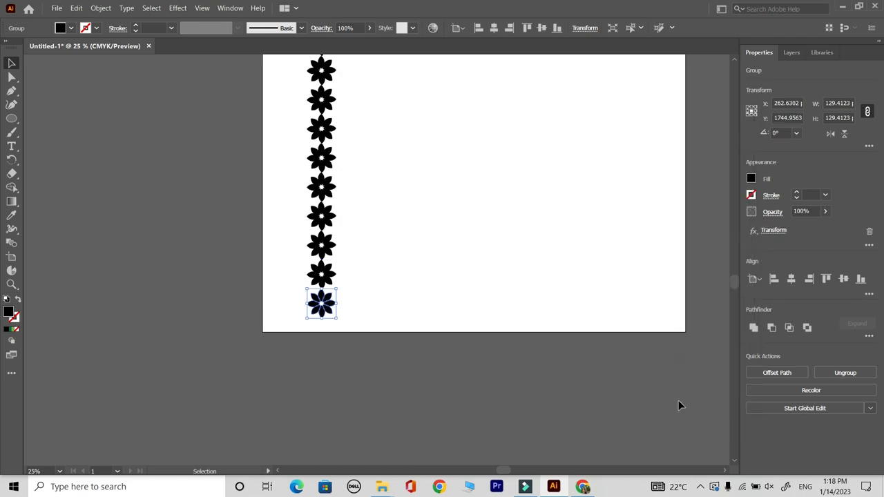
# Step: Move the flower column up and slightly right on the artboard
pyautogui.click(458, 254)
pyautogui.hotkey('ctrl', '-')
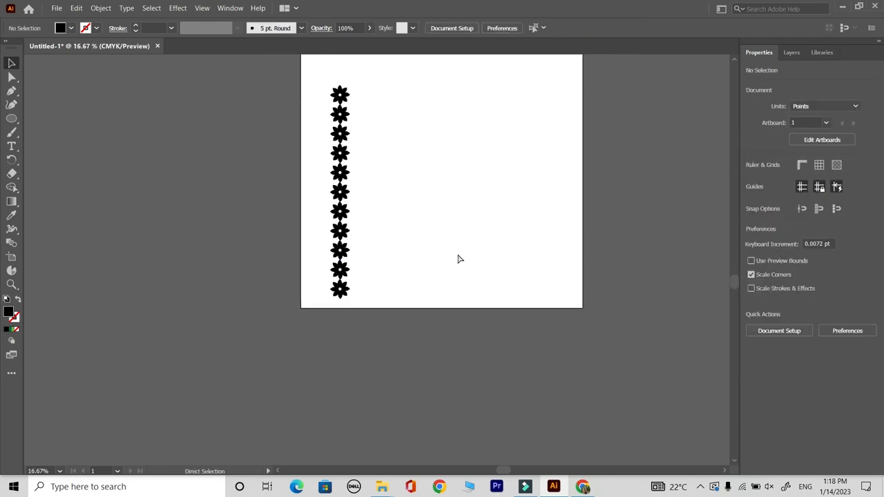
pyautogui.hotkey('ctrl', '-')
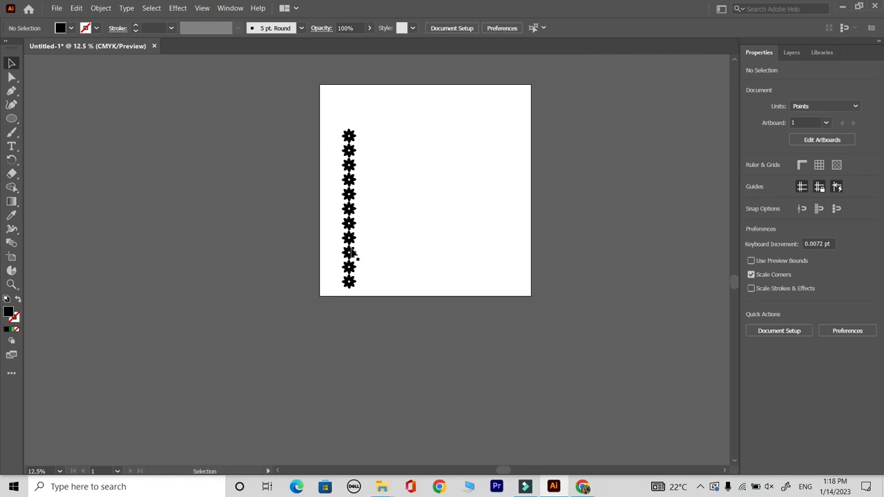
pyautogui.moveTo(350, 284); pyautogui.dragTo(355, 268)
# Step: Create an Art Brush from the flower column, keeping the Stretch to Fit Stroke Length option
pyautogui.click(225, 9)
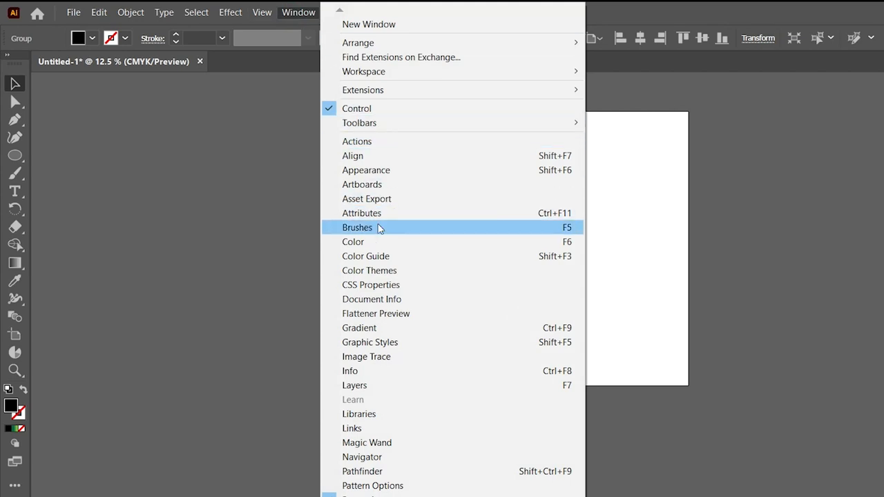
pyautogui.click(379, 228)
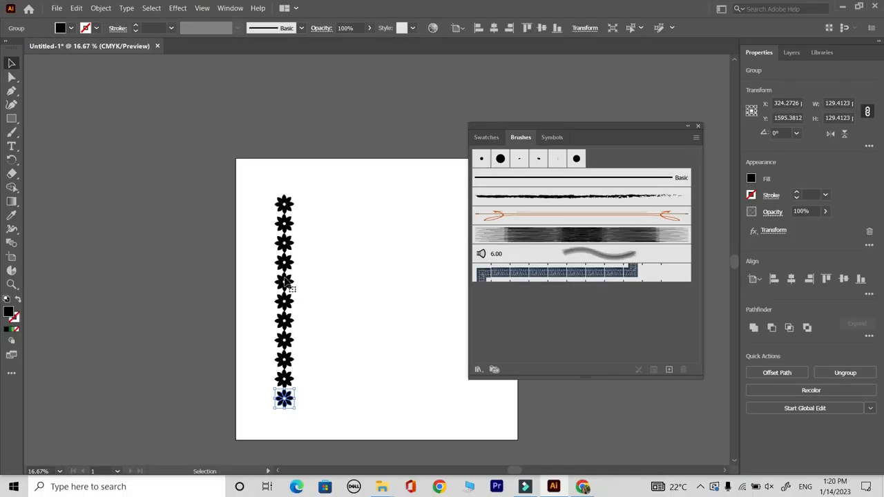
pyautogui.moveTo(285, 283)
pyautogui.mouseDown()
pyautogui.moveTo(460, 244)
pyautogui.moveTo(698, 274)
pyautogui.moveTo(662, 275)
pyautogui.mouseUp()
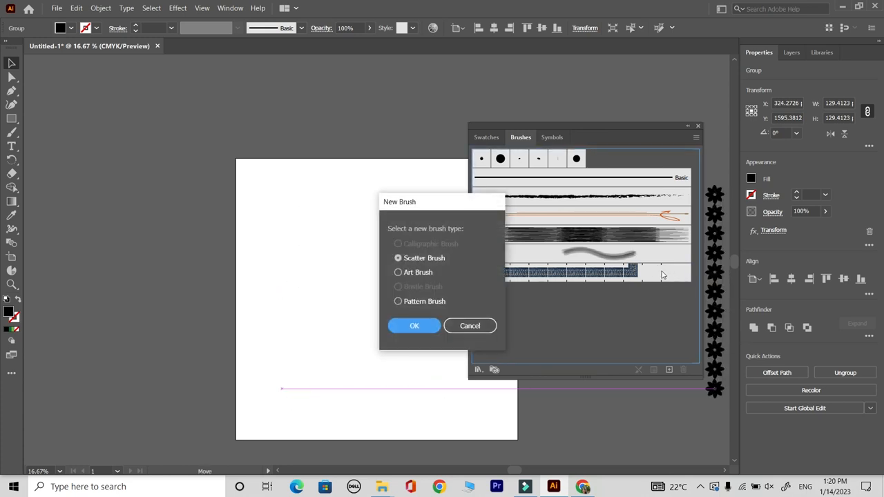
pyautogui.click(398, 272)
pyautogui.click(408, 325)
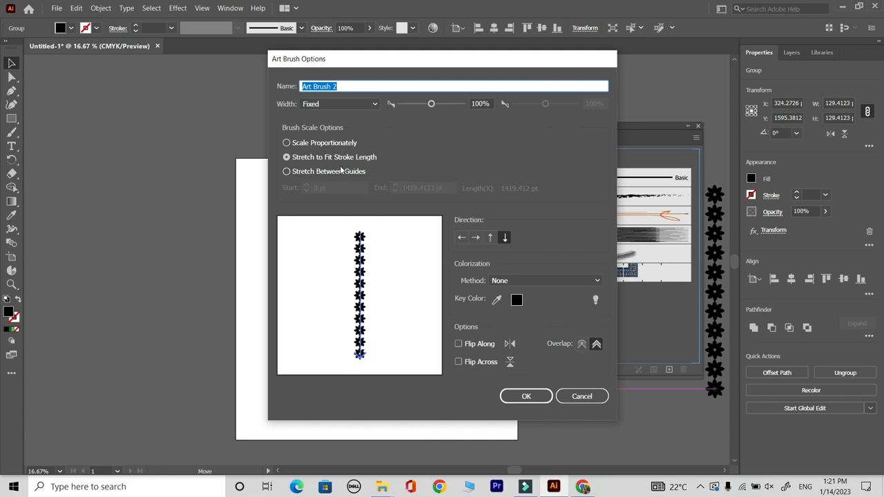
pyautogui.click(526, 399)
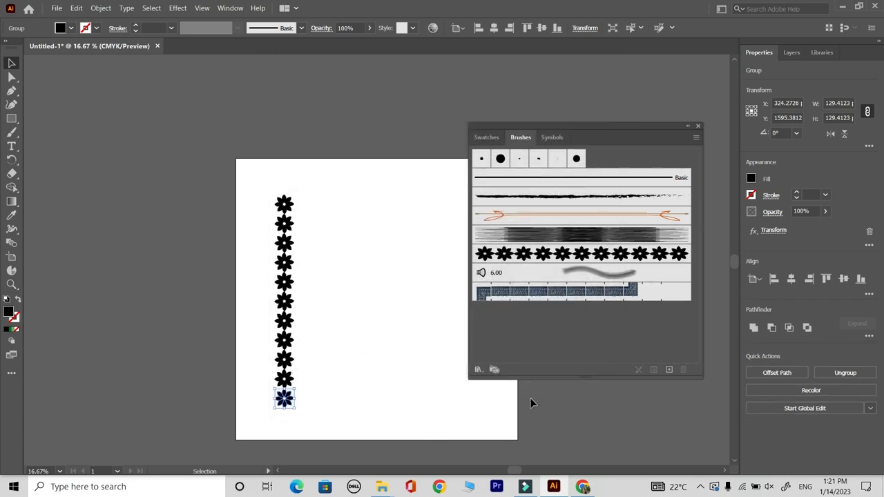
# Step: Draw a circle about 846 pt in diameter beside the flower column with the Ellipse tool
pyautogui.moveTo(331, 356); pyautogui.dragTo(263, 357)
pyautogui.click(11, 118)
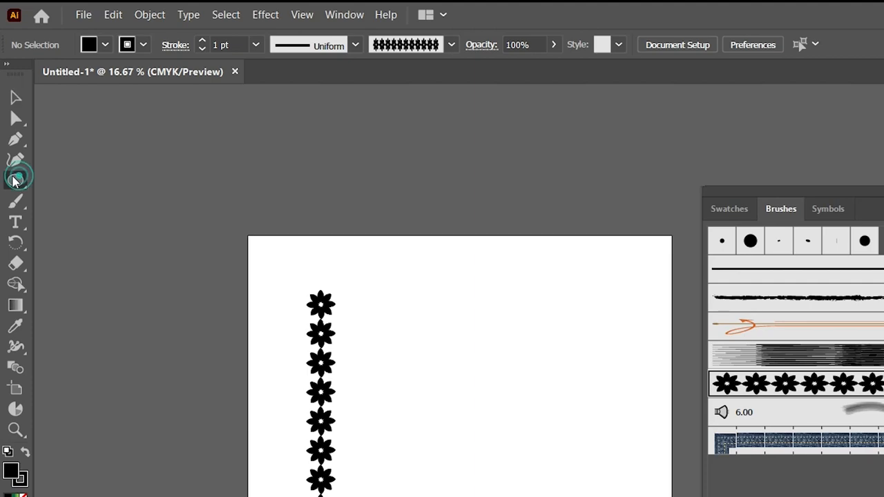
pyautogui.moveTo(13, 180); pyautogui.dragTo(71, 201)
pyautogui.moveTo(436, 382); pyautogui.dragTo(456, 415)
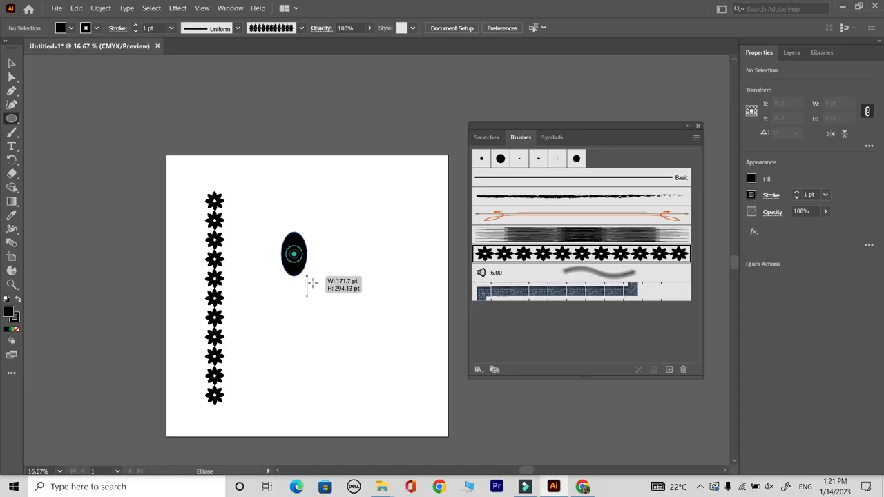
pyautogui.moveTo(311, 284); pyautogui.dragTo(356, 312)
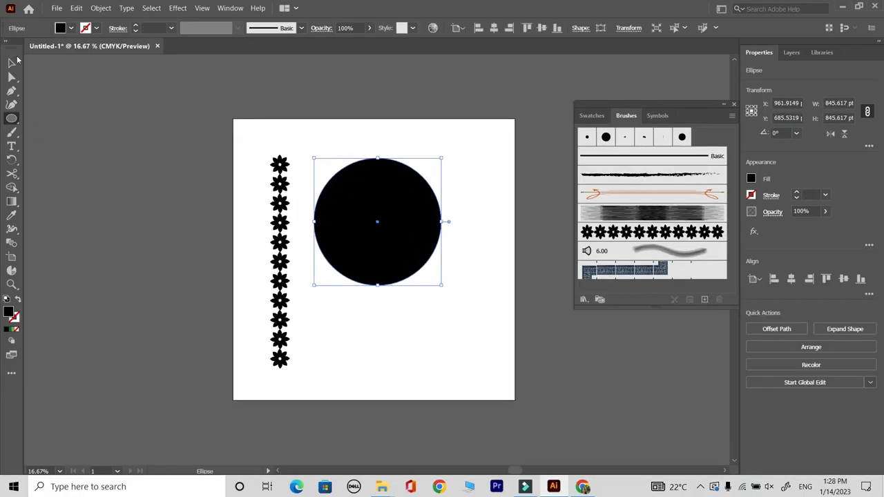
# Step: Move the circle down and right, and swap its fill and stroke so it has only a black outline
pyautogui.click(14, 62)
pyautogui.moveTo(380, 230); pyautogui.dragTo(409, 259)
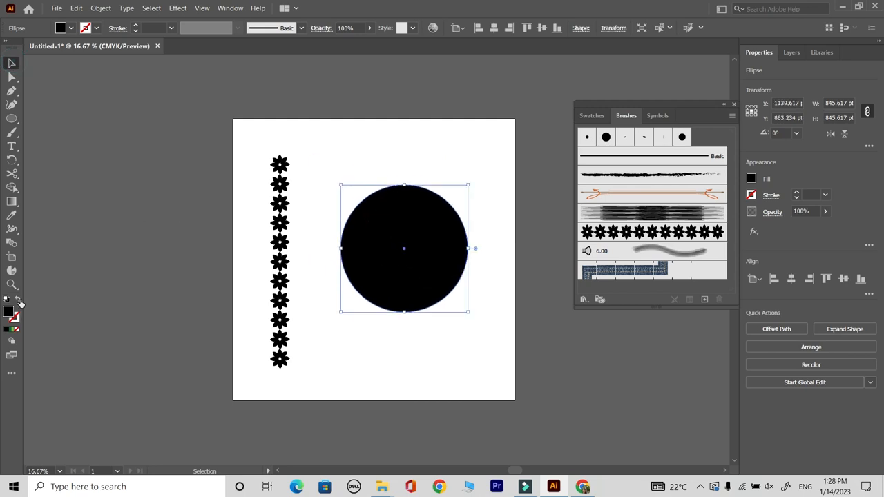
pyautogui.click(19, 301)
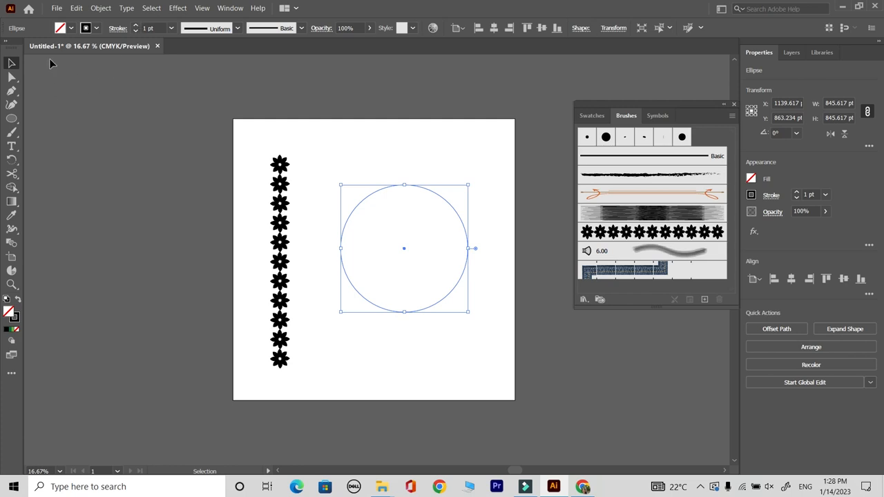
# Step: Cut the circle at its top and bottom anchor points with the Scissors tool and delete the right half
pyautogui.click(12, 172)
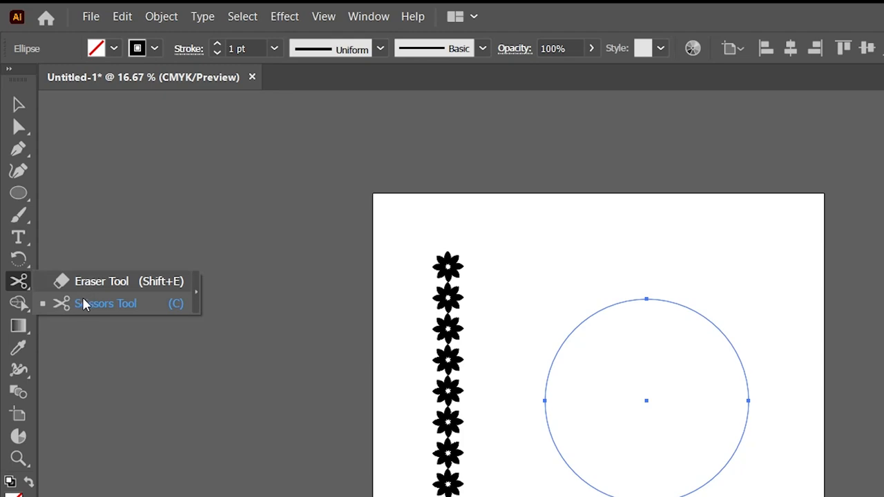
pyautogui.click(83, 305)
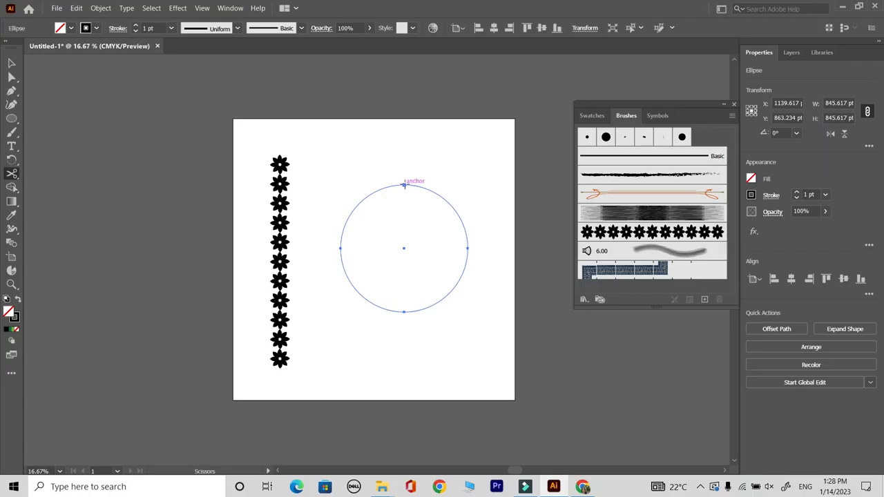
pyautogui.click(404, 185)
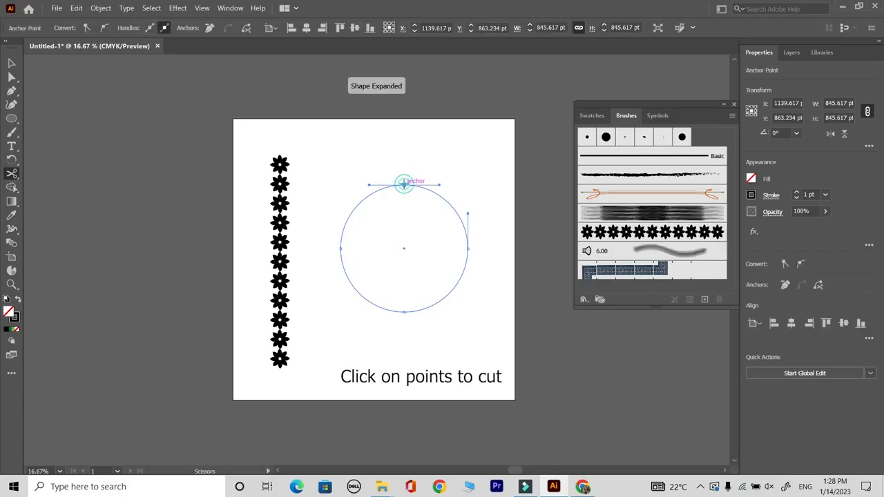
pyautogui.click(405, 312)
pyautogui.click(11, 62)
pyautogui.click(451, 206)
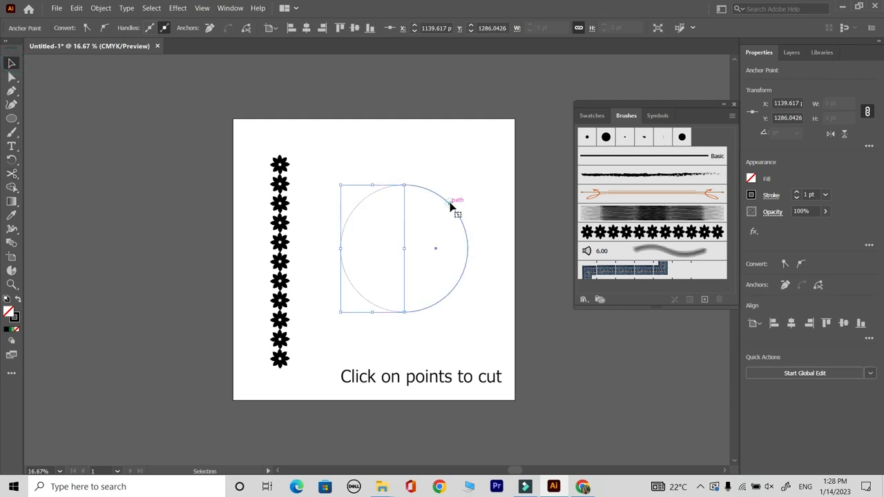
pyautogui.press('Delete')
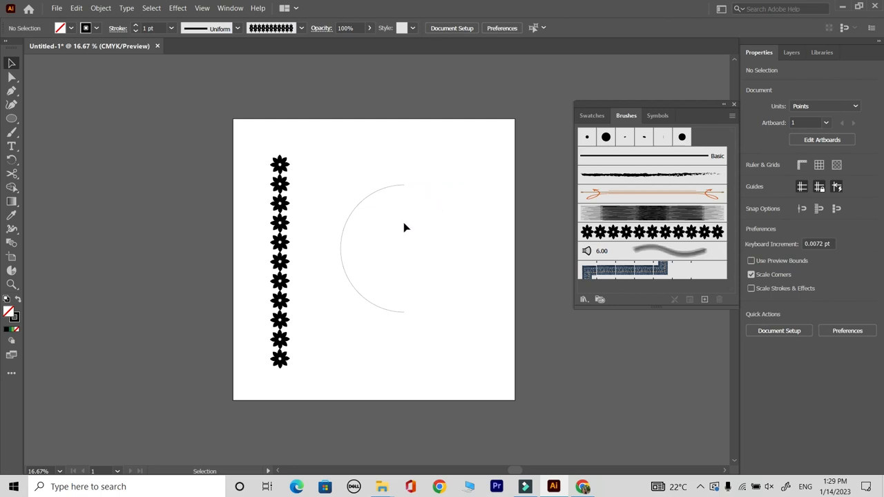
# Step: Apply the flower-chain Art Brush to the remaining half circle and move it slightly left
pyautogui.click(379, 195)
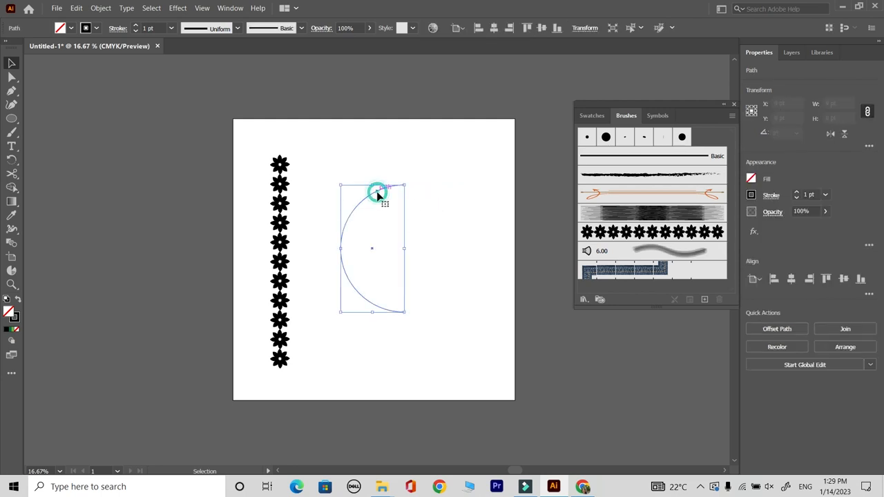
pyautogui.click(632, 233)
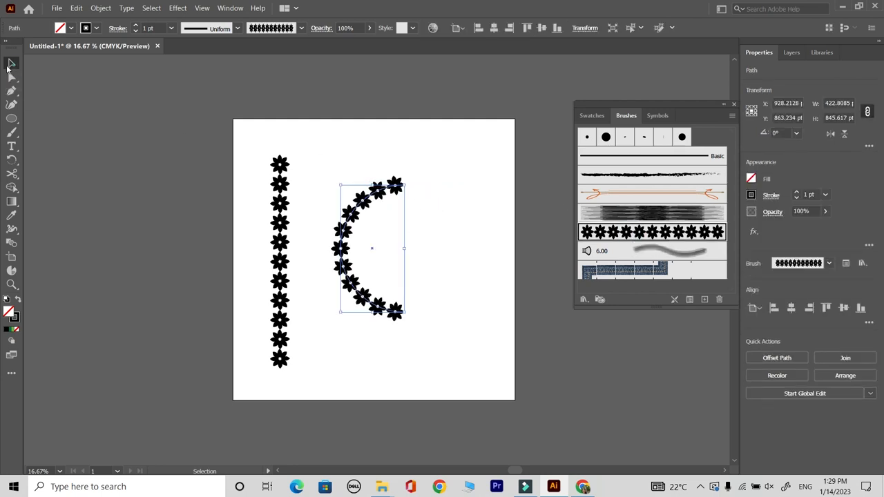
pyautogui.click(314, 160)
pyautogui.moveTo(391, 315); pyautogui.dragTo(371, 317)
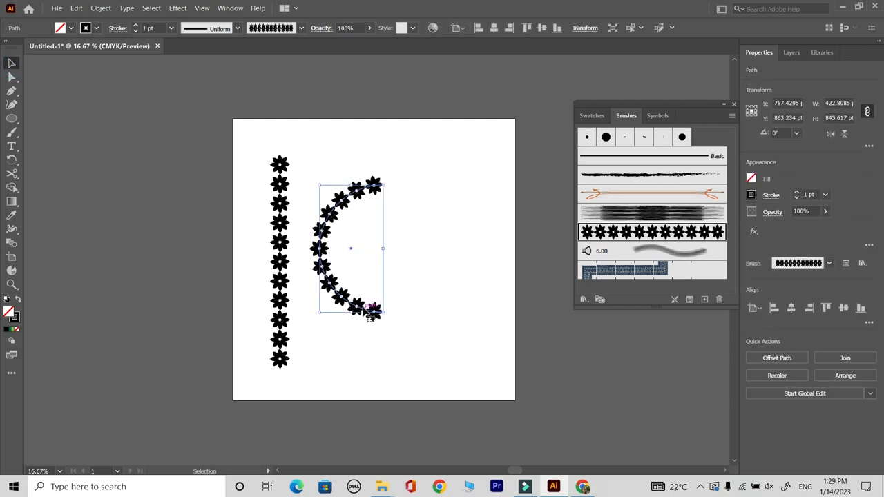
# Step: Reflect a copy of the flower half circle across the vertical axis and move it right to complete the ring
pyautogui.click(101, 8)
pyautogui.moveTo(111, 22)
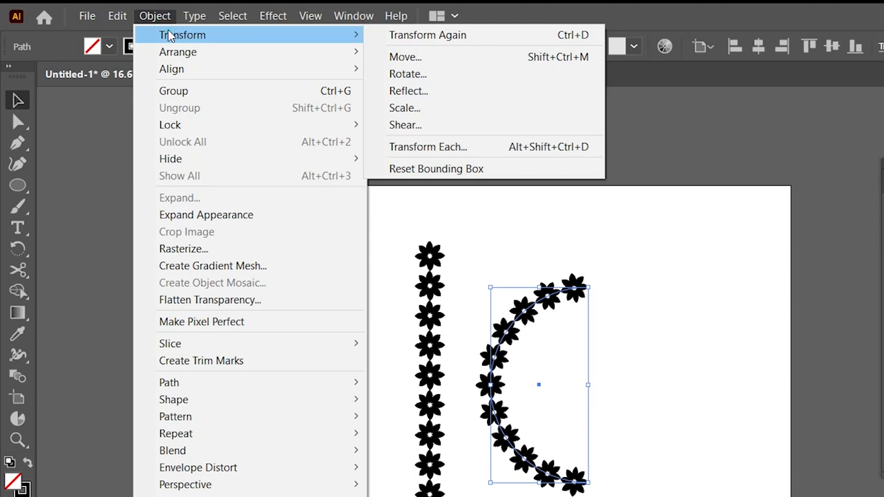
pyautogui.click(408, 90)
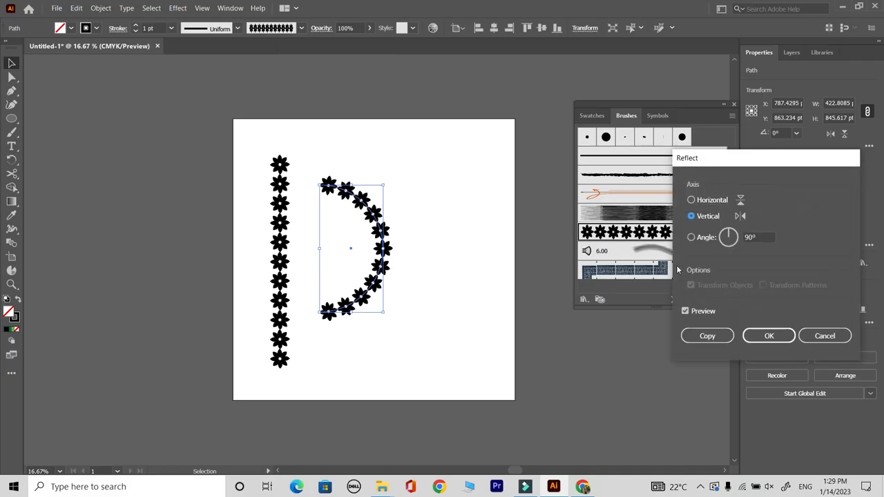
pyautogui.click(708, 335)
pyautogui.click(452, 265)
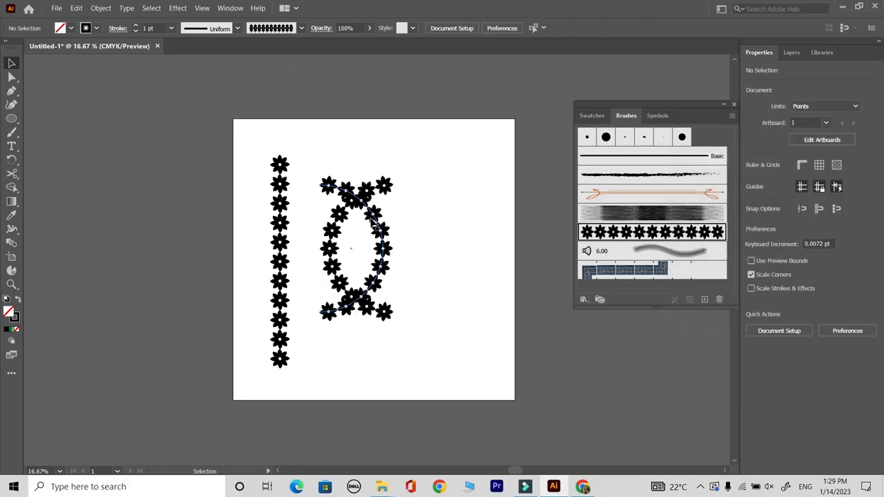
pyautogui.moveTo(382, 222); pyautogui.dragTo(457, 227)
pyautogui.click(442, 359)
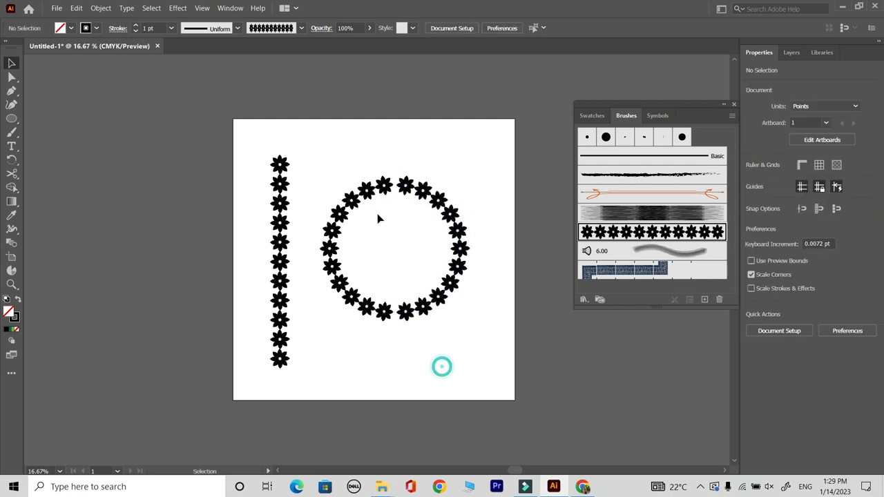
# Step: Group the two flower half circles into one ring
pyautogui.moveTo(324, 149); pyautogui.dragTo(480, 280)
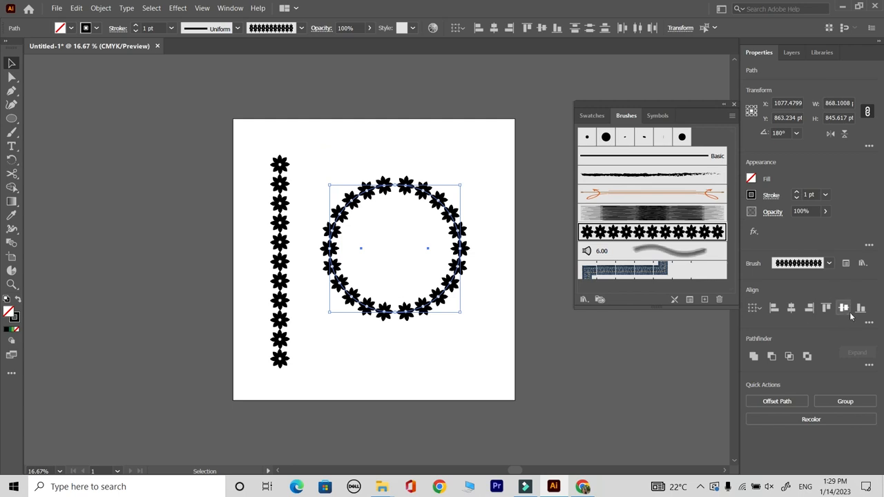
pyautogui.click(437, 360)
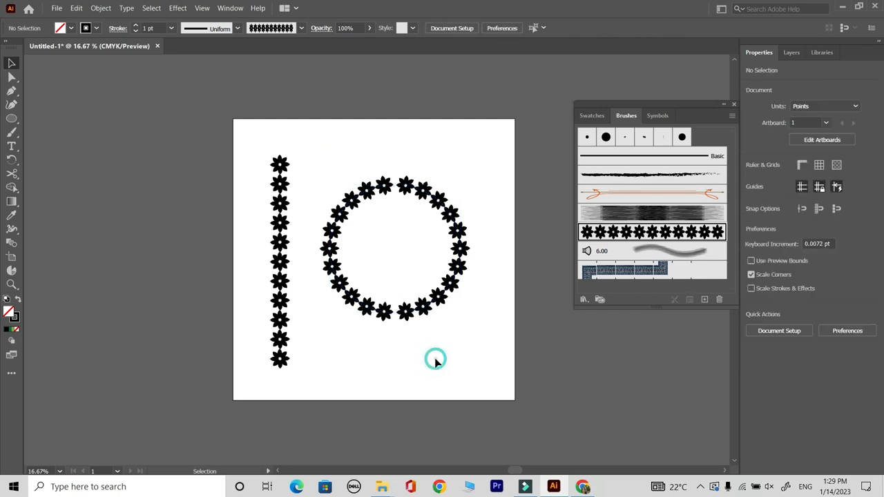
pyautogui.moveTo(304, 151); pyautogui.dragTo(484, 267)
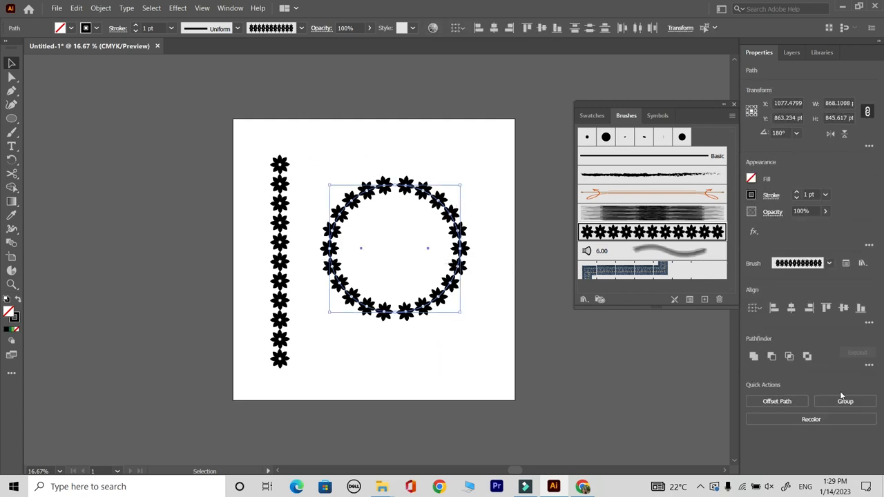
pyautogui.click(841, 402)
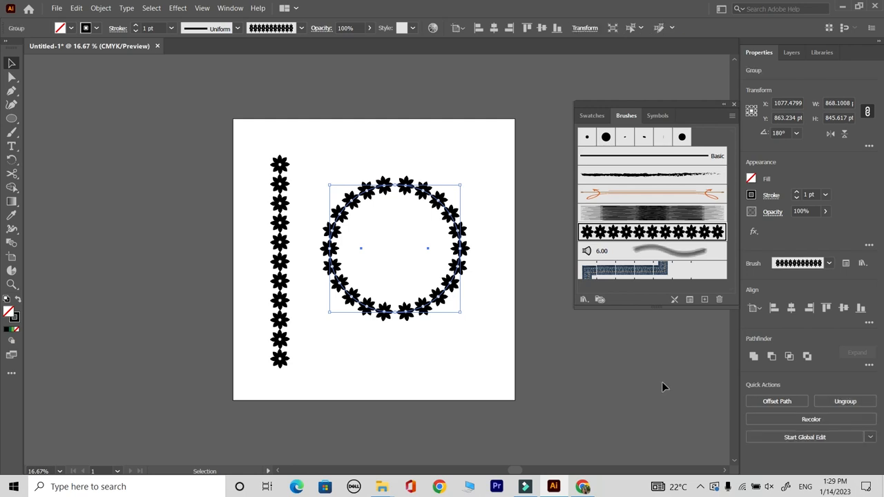
# Step: Move the original flower column off the artboard and delete it
pyautogui.click(402, 380)
pyautogui.moveTo(281, 358); pyautogui.dragTo(203, 359)
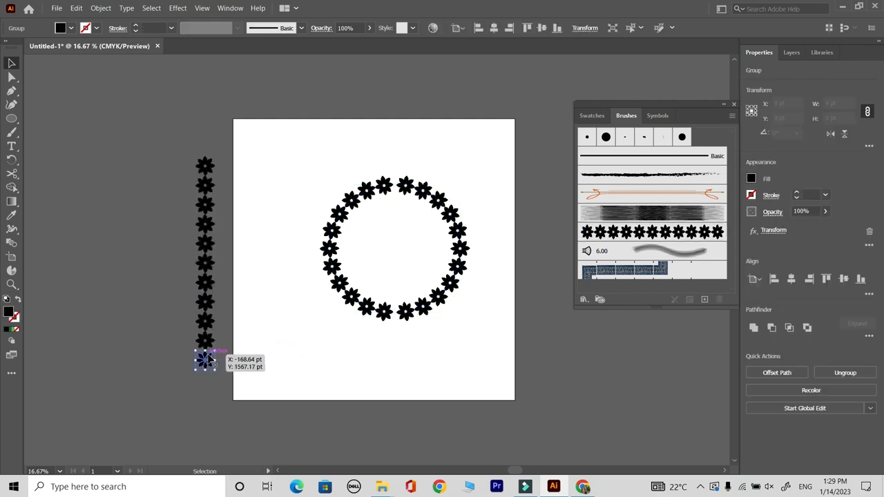
pyautogui.press('Delete')
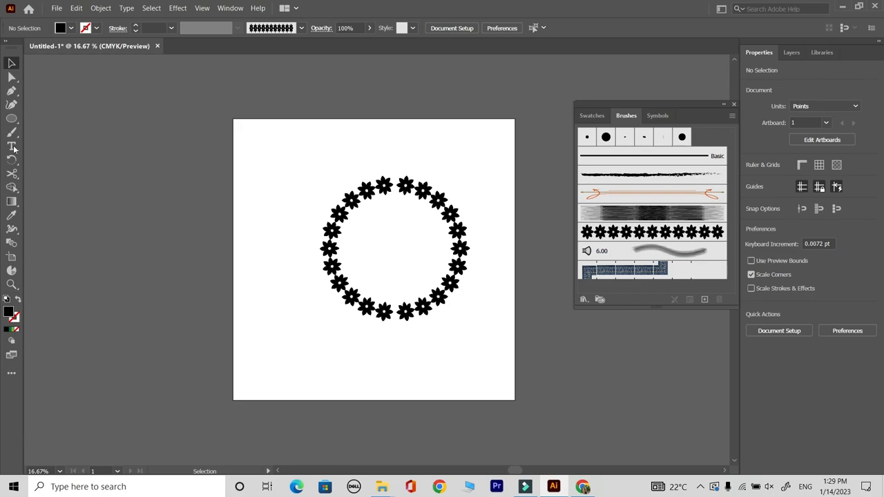
# Step: Draw a circle about 960 pt in diameter beside the flower ring and swap its fill and stroke to leave only an outline
pyautogui.click(12, 118)
pyautogui.moveTo(210, 260); pyautogui.dragTo(282, 331)
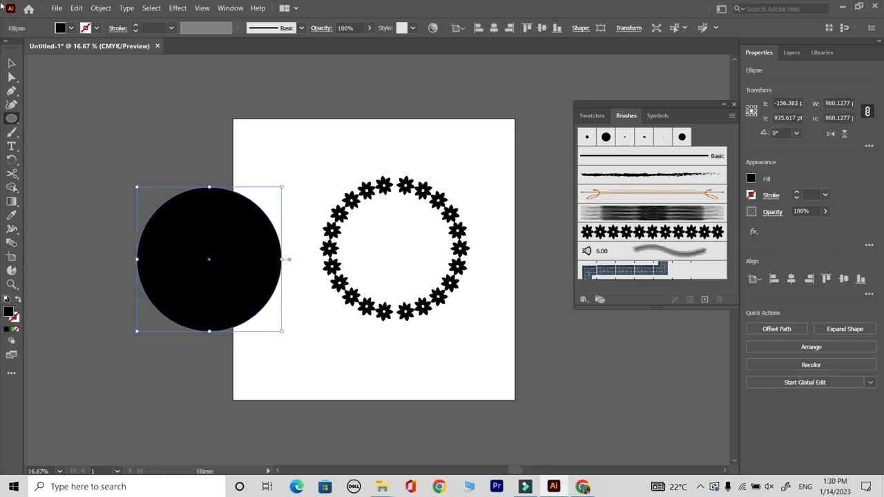
pyautogui.click(18, 299)
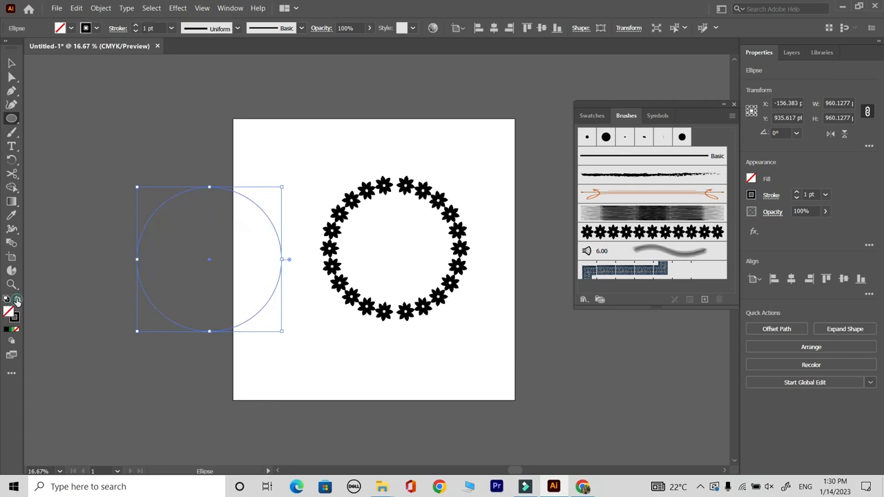
# Step: Move the outlined circle over the flower ring and enlarge it to about 1060 pt in diameter so it surrounds the flowers
pyautogui.click(12, 63)
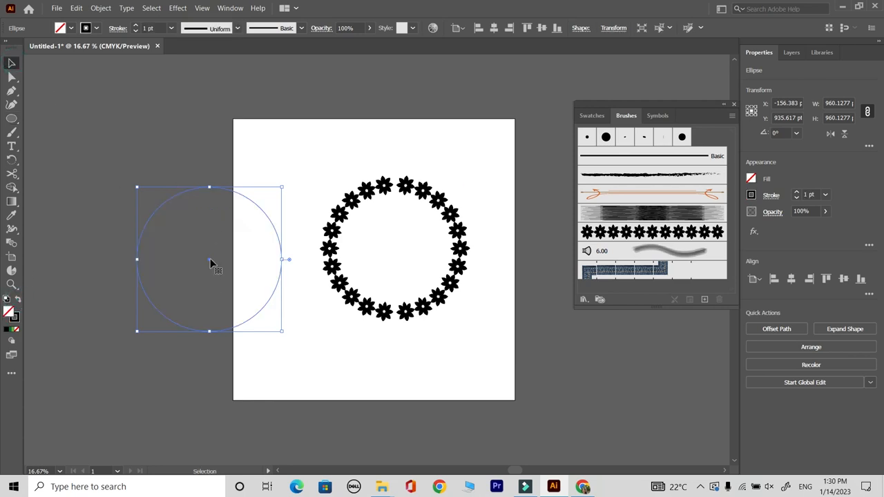
pyautogui.moveTo(210, 264); pyautogui.dragTo(396, 255)
pyautogui.moveTo(465, 177); pyautogui.dragTo(474, 166)
# Step: Set the surrounding circle's stroke weight to 5 pt
pyautogui.click(135, 24)
pyautogui.click(135, 24)
pyautogui.click(135, 25)
pyautogui.click(135, 24)
pyautogui.click(295, 215)
# Step: Align the flower ring and the surrounding circle to each other by their horizontal and vertical centers
pyautogui.moveTo(276, 158); pyautogui.dragTo(373, 266)
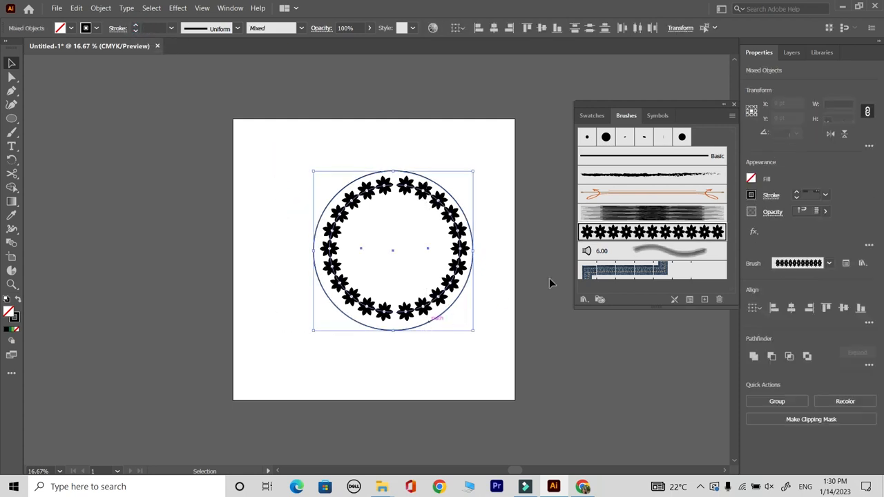
pyautogui.click(791, 308)
pyautogui.click(845, 309)
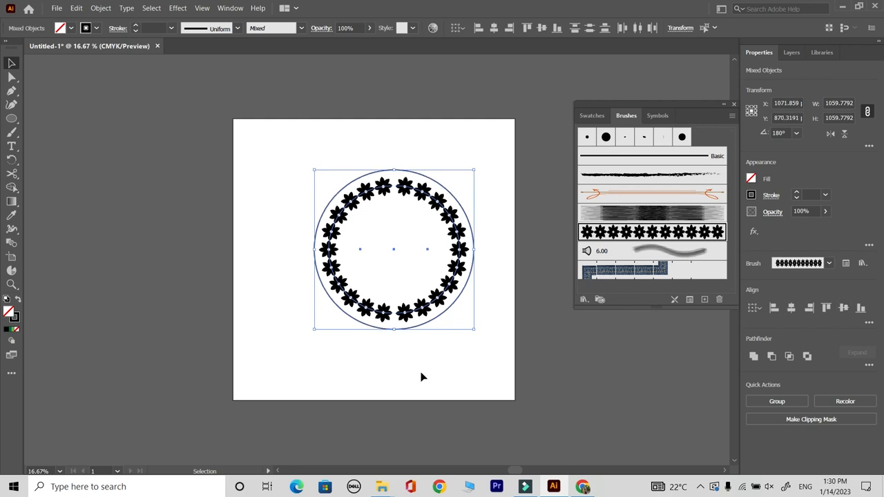
pyautogui.click(340, 361)
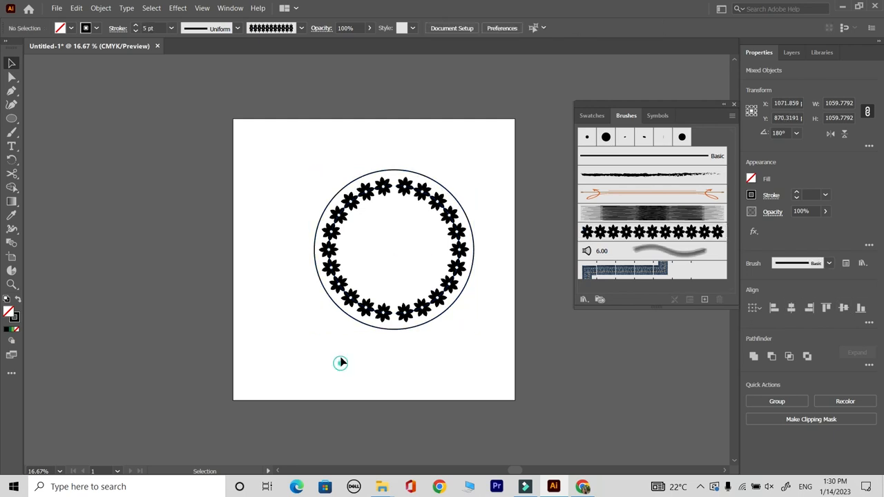
# Step: Paste a copy of the outer circle in place and scale it down about its center to fit inside the flower ring
pyautogui.click(391, 171)
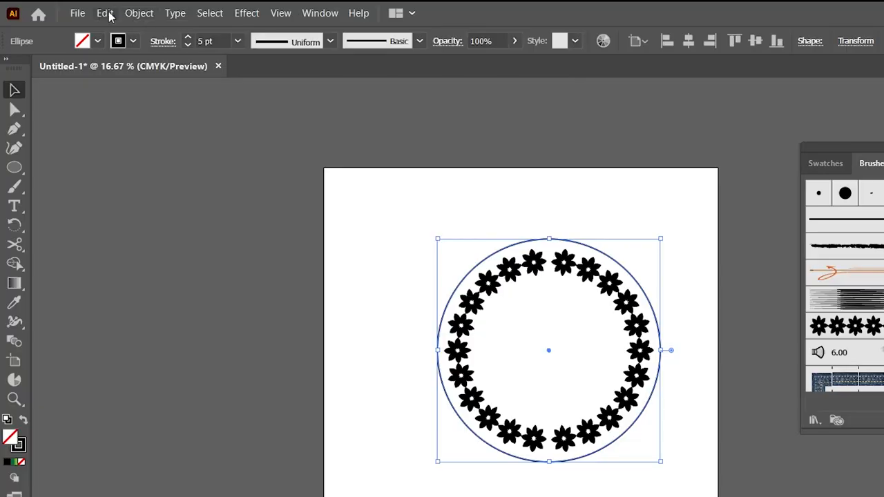
pyautogui.click(76, 7)
pyautogui.click(132, 84)
pyautogui.click(105, 13)
pyautogui.click(145, 114)
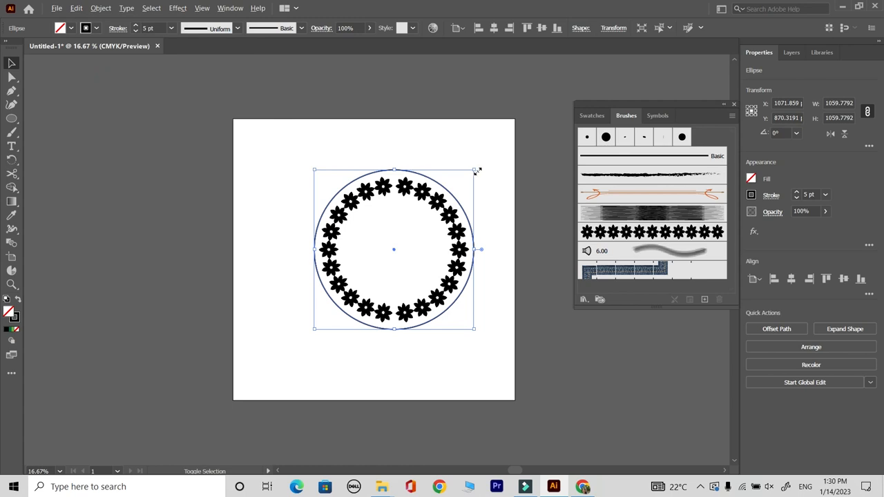
pyautogui.moveTo(477, 170); pyautogui.dragTo(450, 195)
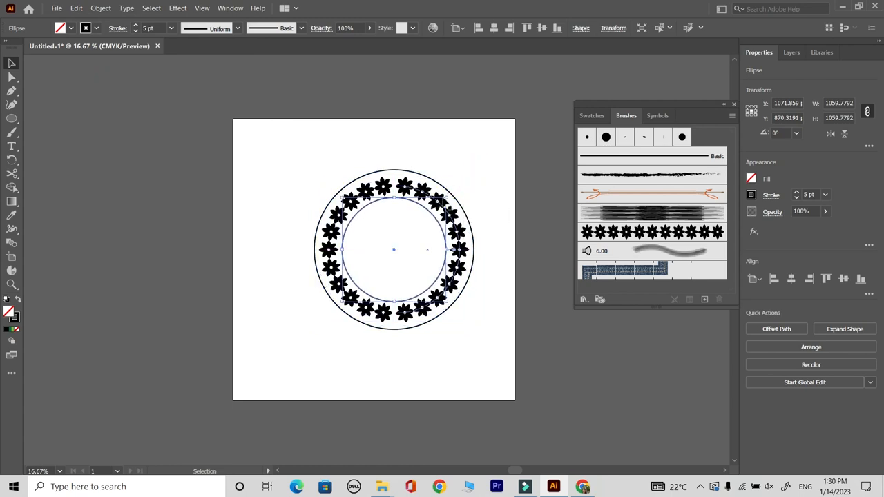
pyautogui.click(419, 368)
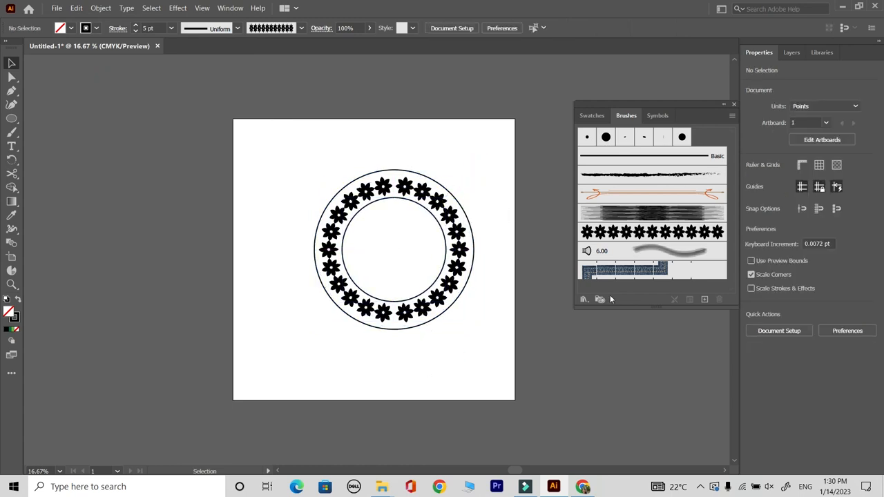
# Step: Close the Brushes panel and move the flower ring with both circles left and down, near the artboard's center
pyautogui.click(734, 105)
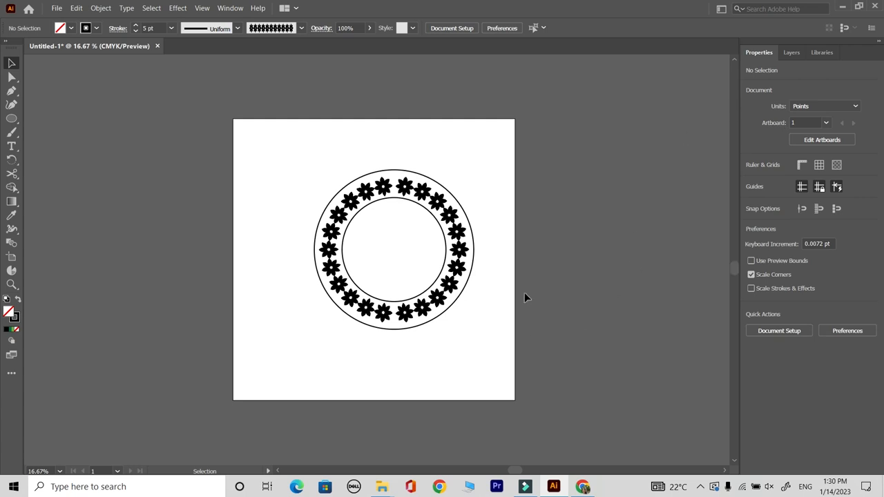
pyautogui.moveTo(241, 132); pyautogui.dragTo(532, 356)
pyautogui.moveTo(413, 315); pyautogui.dragTo(396, 322)
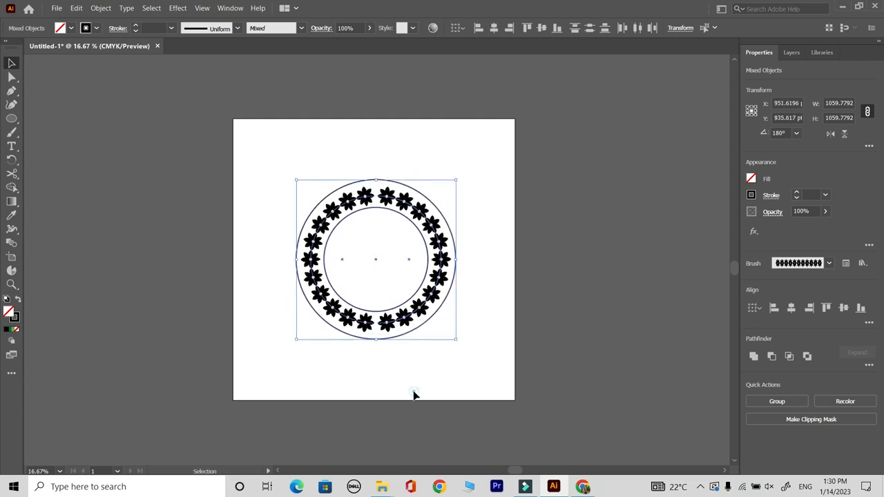
pyautogui.click(414, 395)
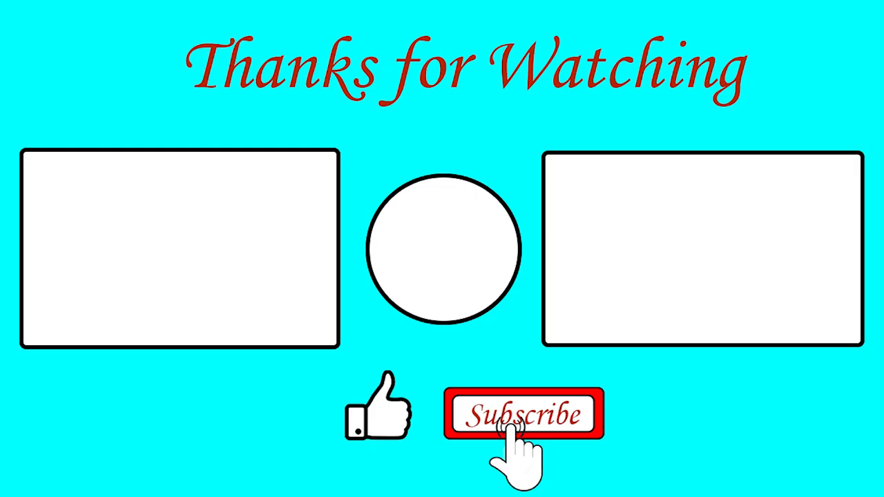